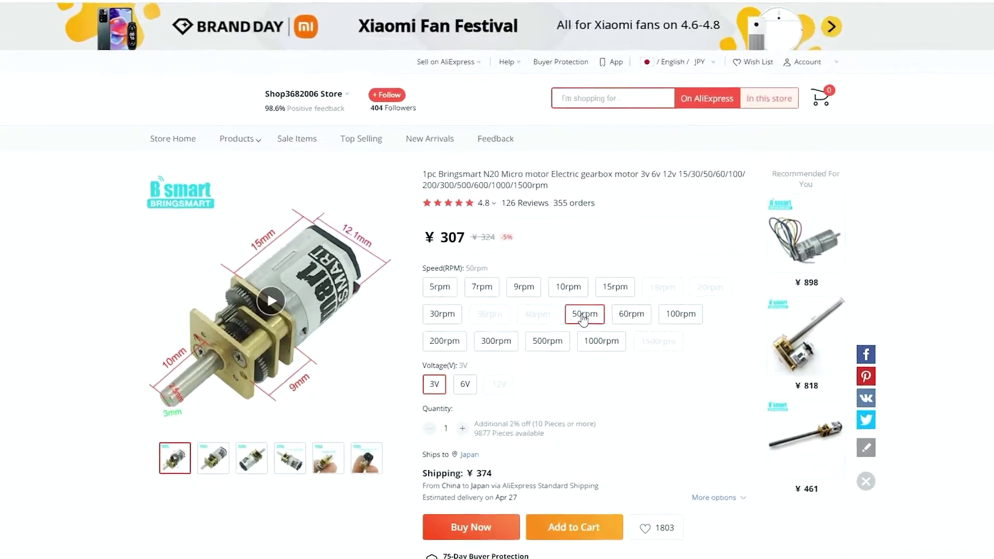
Step: Select the 30rpm, then 10rpm, then 9rpm speed options for the N20 gearbox motor
left_click(424, 324)
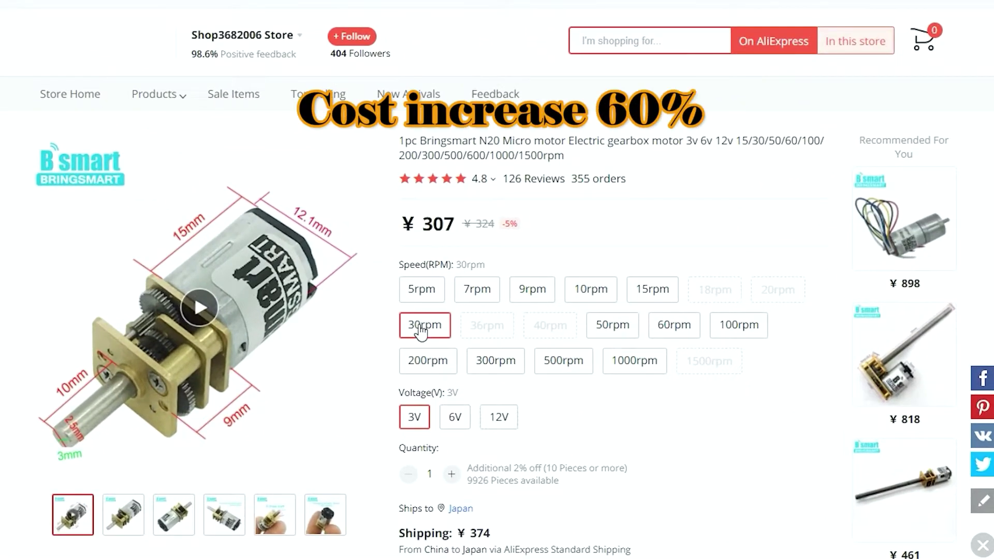
left_click(590, 289)
left_click(532, 288)
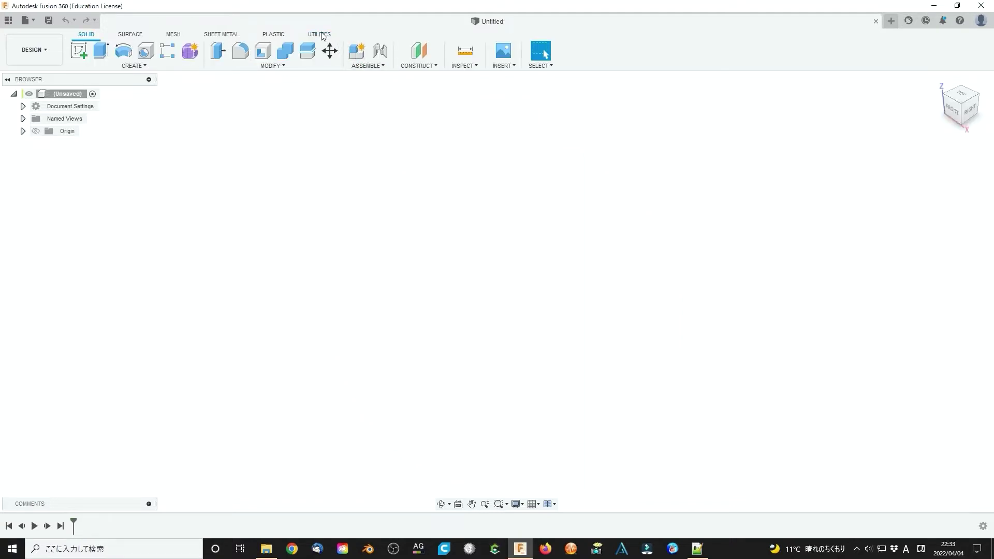
Step: Show the Utilities tools and expand the Add-Ins menu
left_click(322, 36)
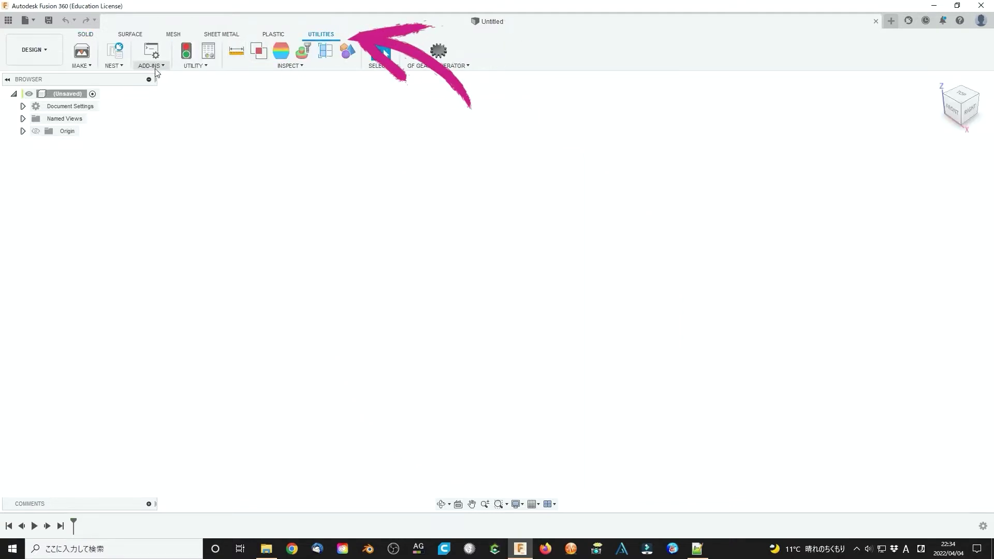
left_click(151, 66)
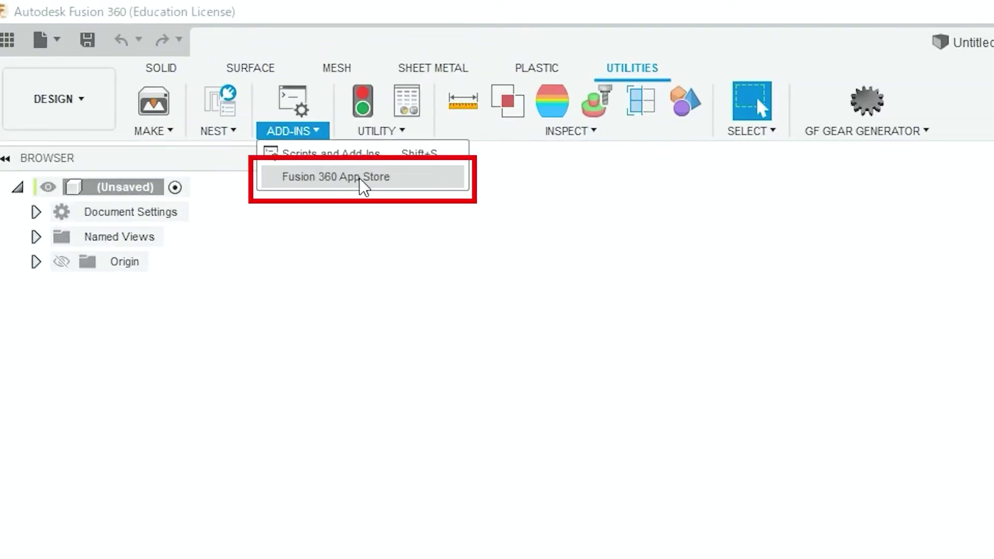
Step: Search the Fusion 360 App Store for 'gear' and open the GF Gear Generator page
left_click(359, 178)
type("gear")
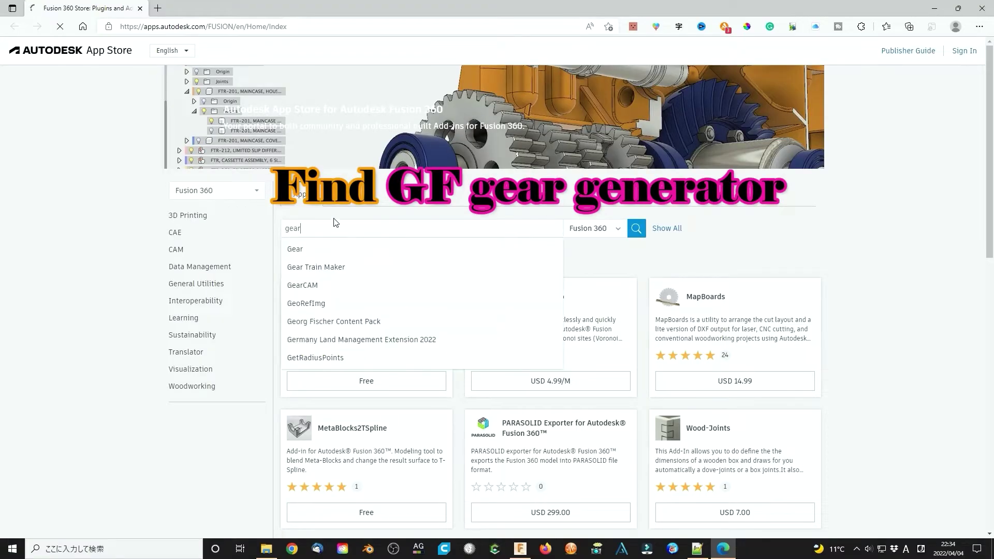
key("Return")
left_click(587, 437)
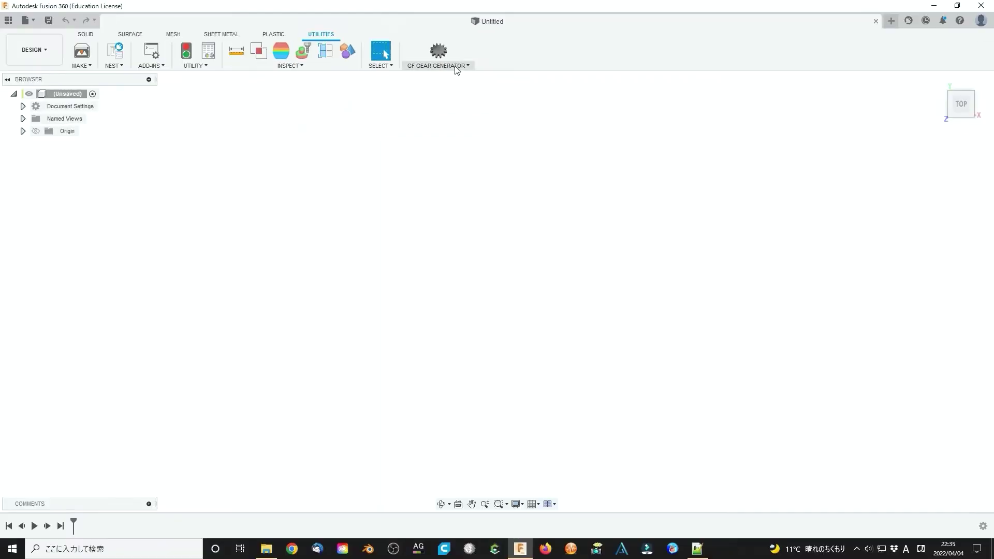
Step: Generate a Worm Gear Drive with module 1 mm, 100 teeth and a 20 mm worm
left_click(439, 66)
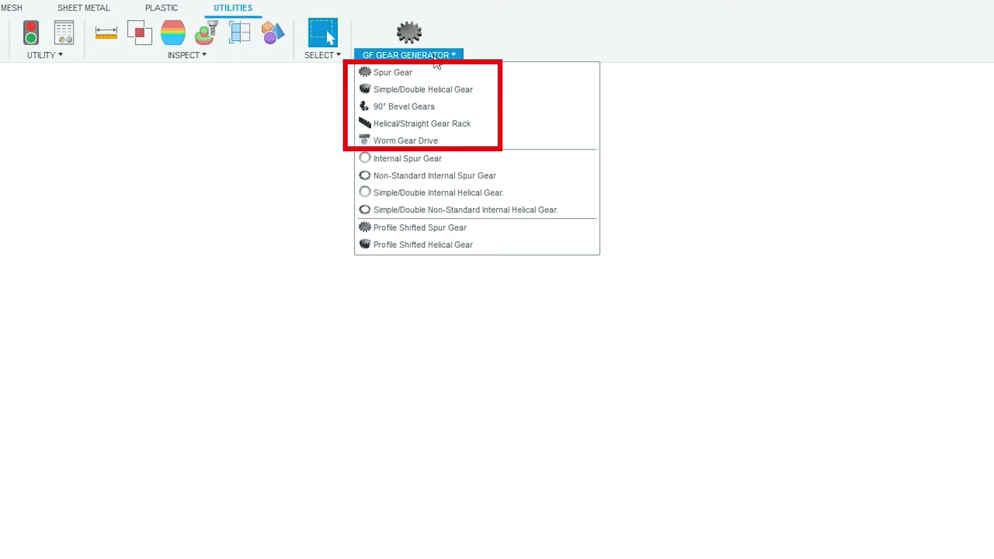
left_click(462, 125)
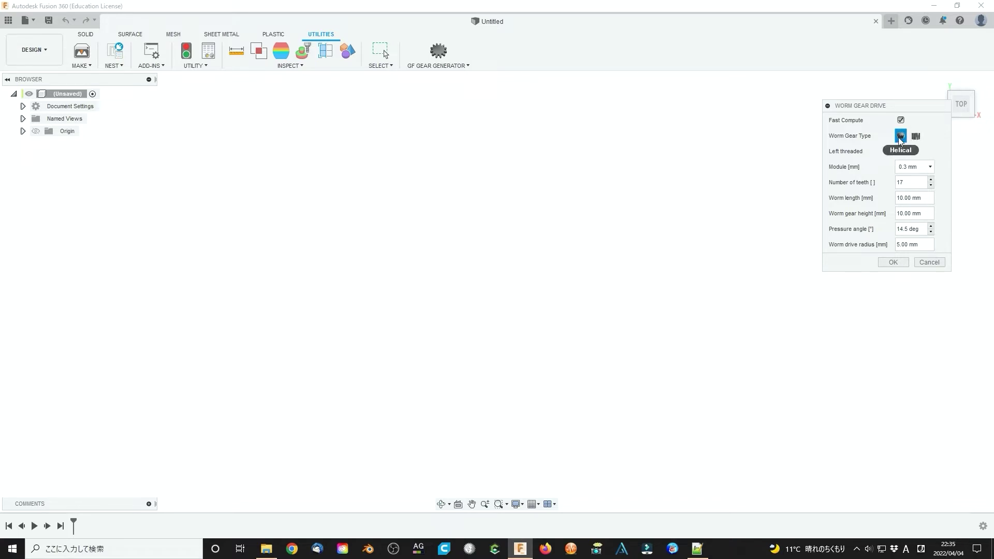
left_click(914, 166)
left_click(910, 233)
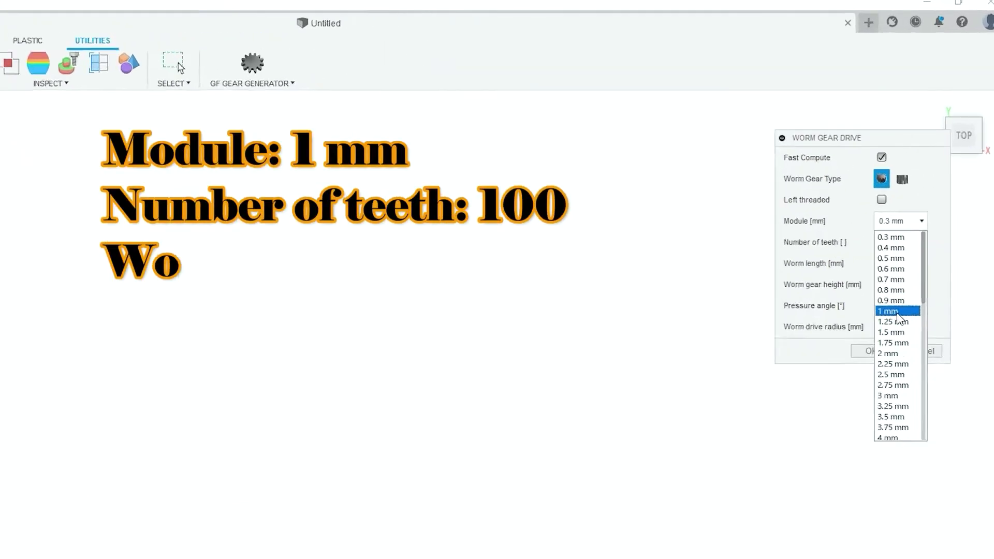
type("100")
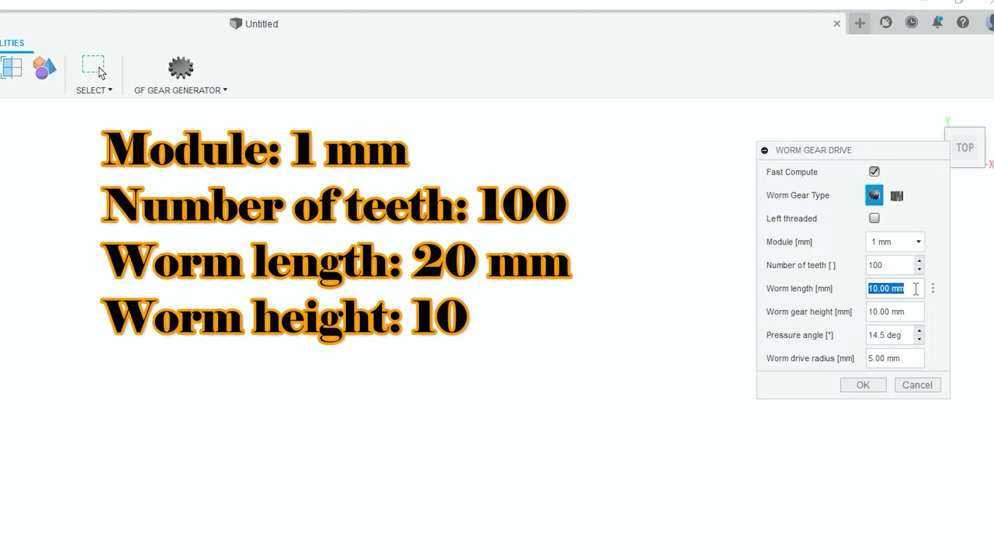
type("20")
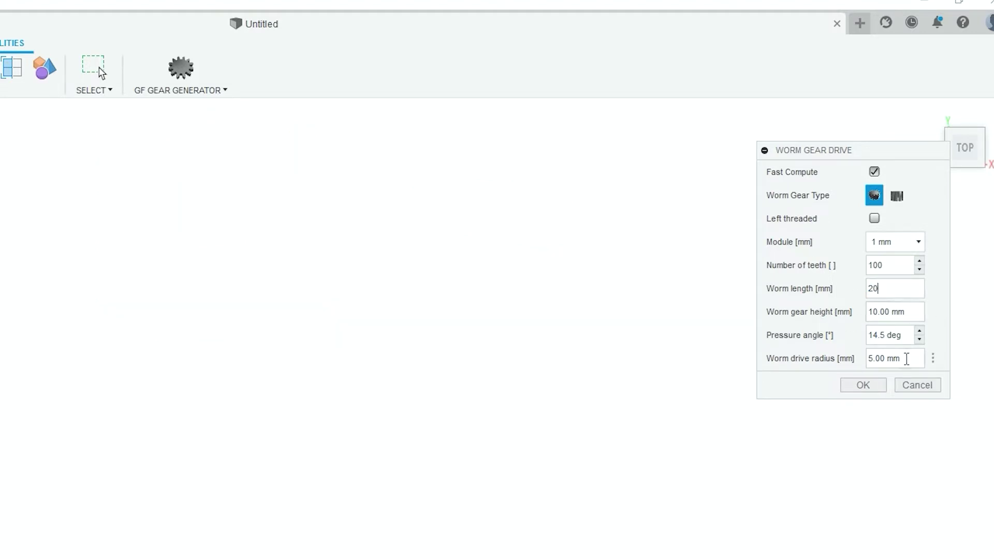
left_click(863, 385)
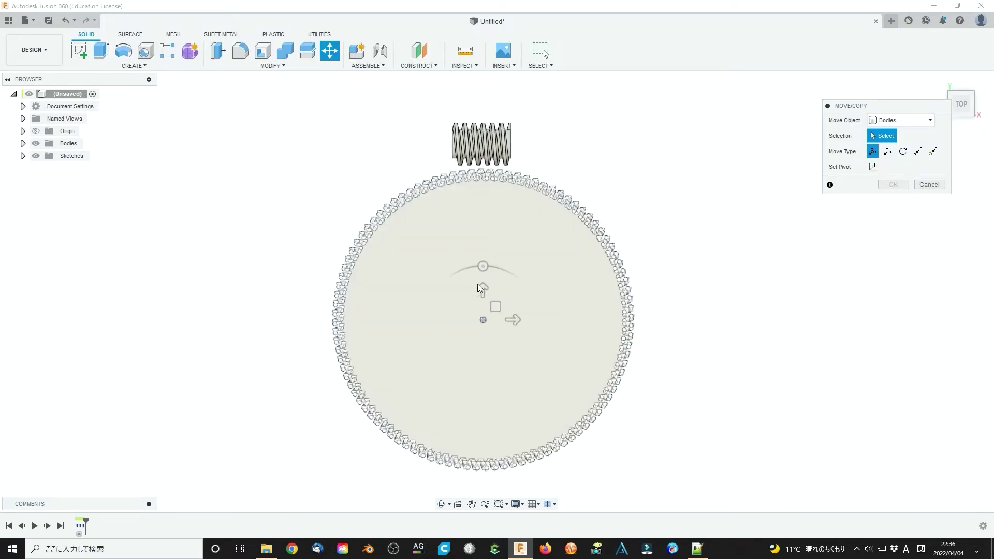
Step: Move the large gear into mesh and offset the worm's first thread flanks by -0.1 mm
left_click(477, 287)
type("4")
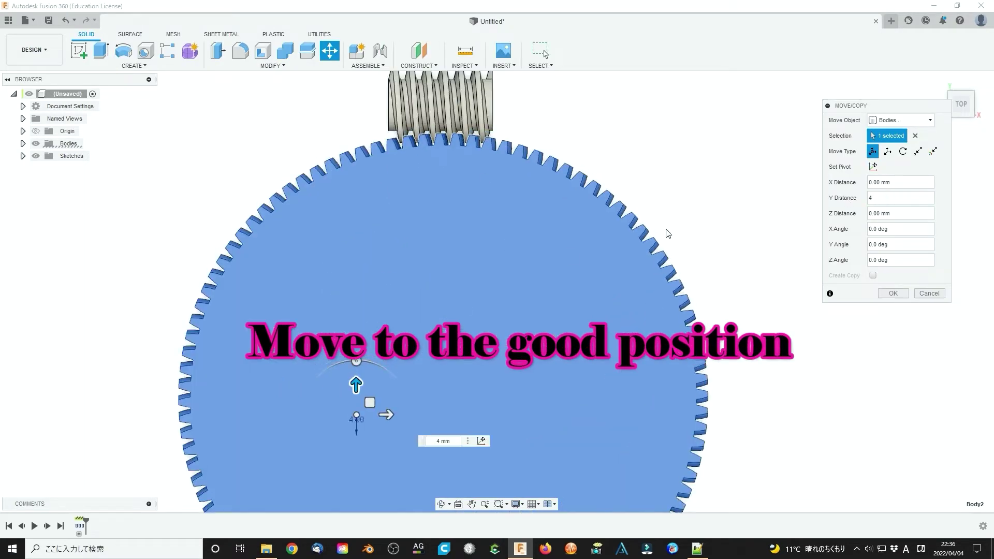
type("3.5")
key("Tab")
type("0.5")
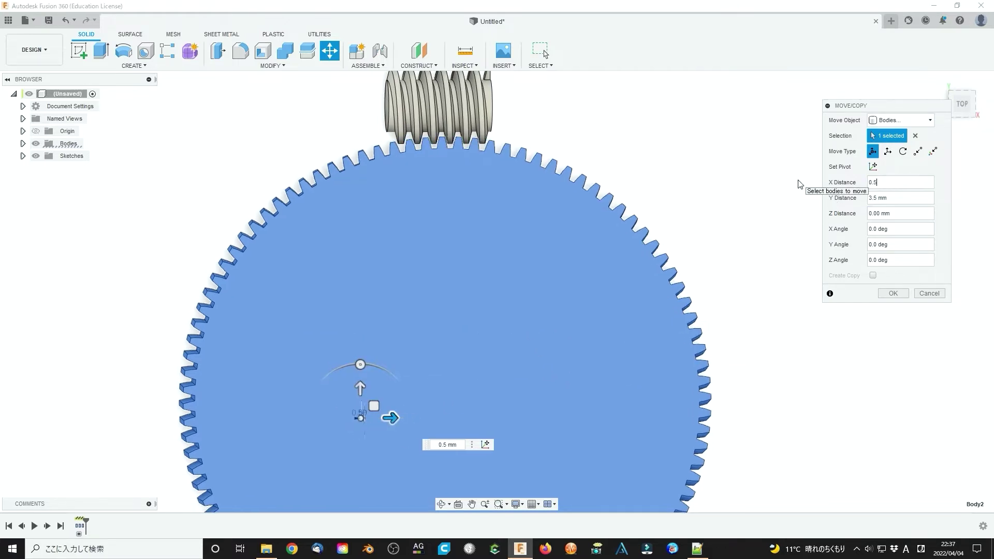
left_click(962, 105)
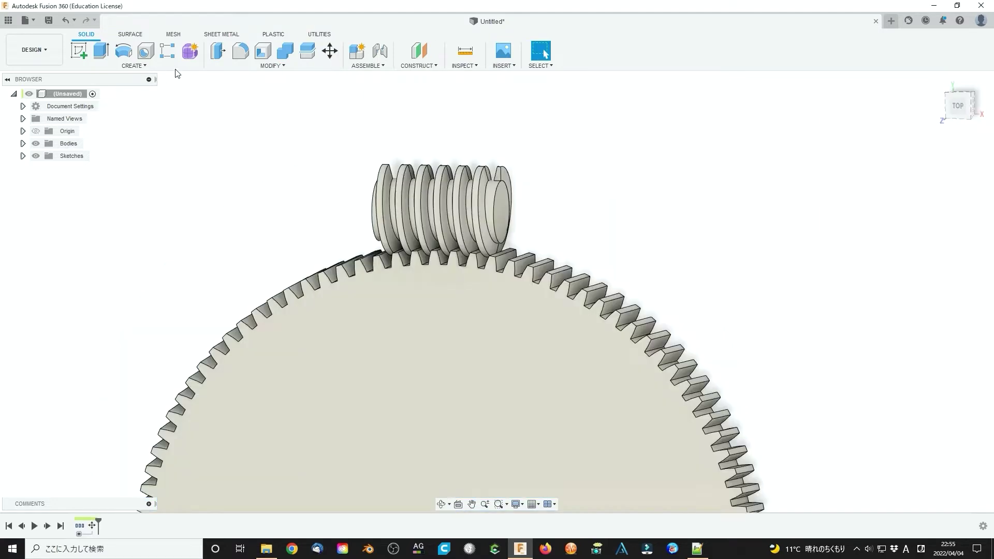
left_click(402, 214)
left_click(435, 201)
left_click(465, 194)
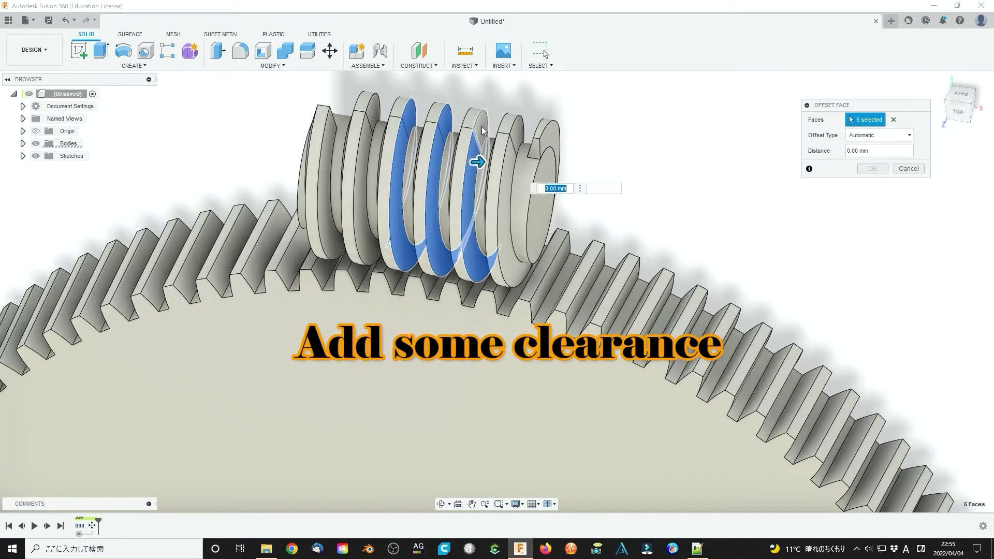
left_click(505, 178)
left_click(373, 156)
left_click(342, 163)
middle_click_drag(389, 194, 666, 167, "shift")
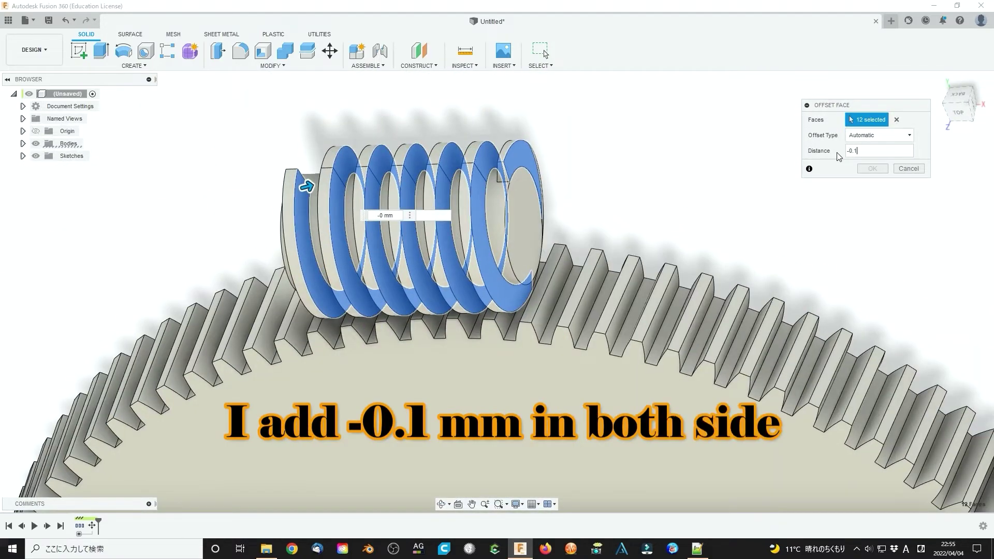
left_click(872, 169)
Step: Select the opposite-side worm thread flank faces for the second -0.1 mm offset
left_click(563, 163)
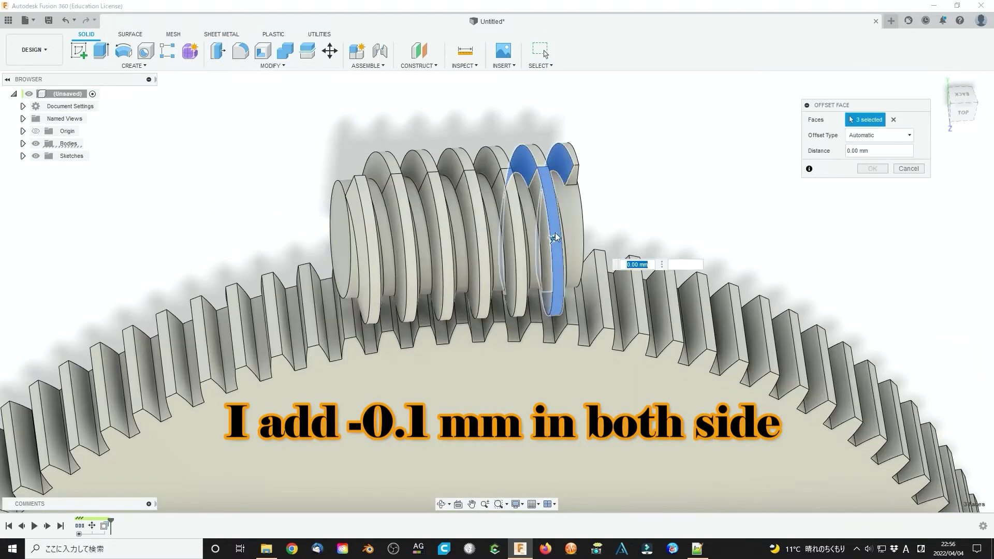
left_click(547, 232)
left_click(521, 233)
left_click(499, 175)
left_click(466, 179)
left_click(431, 179)
left_click(396, 178)
left_click(365, 179)
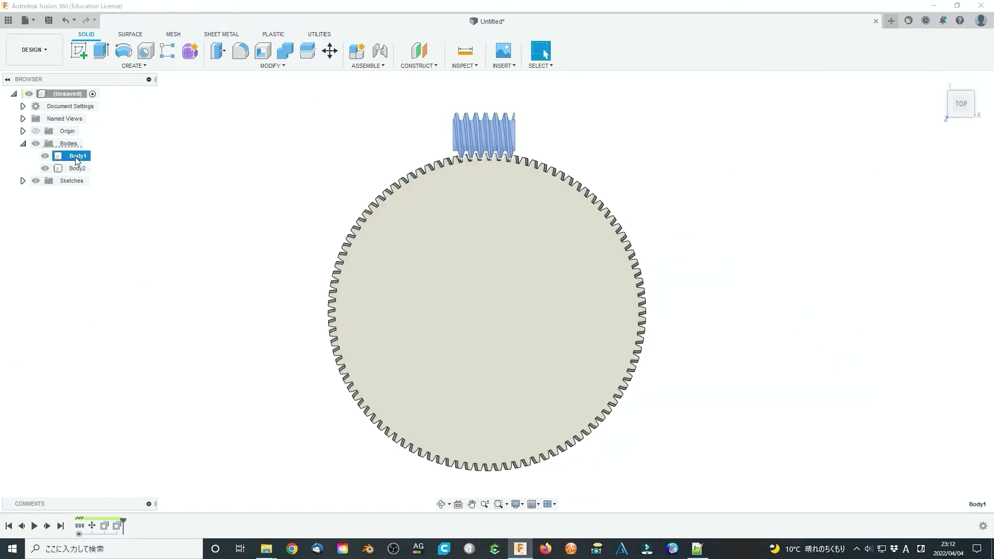
Step: Rename the two bodies to 'worm' and 'worm wheel'
double_click(78, 155)
type("m")
key("Return")
double_click(79, 168)
type("worm wheel")
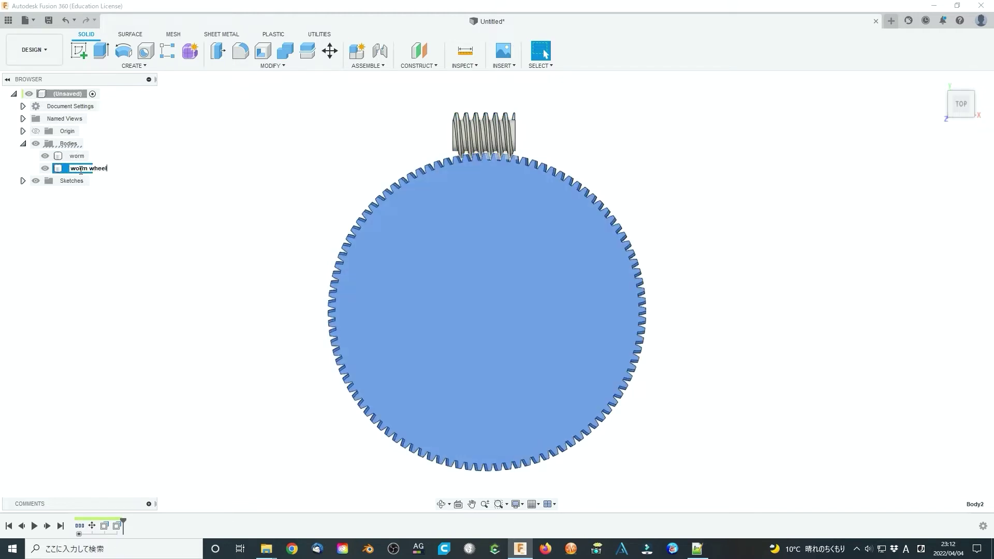
key("Return")
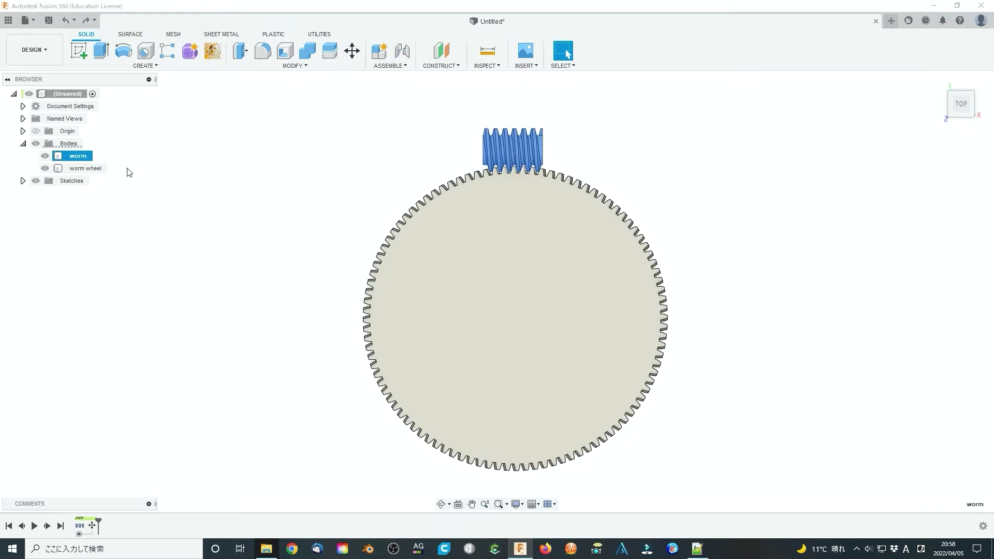
Step: Convert the worm and worm wheel bodies into components
left_click(92, 168, "ctrl")
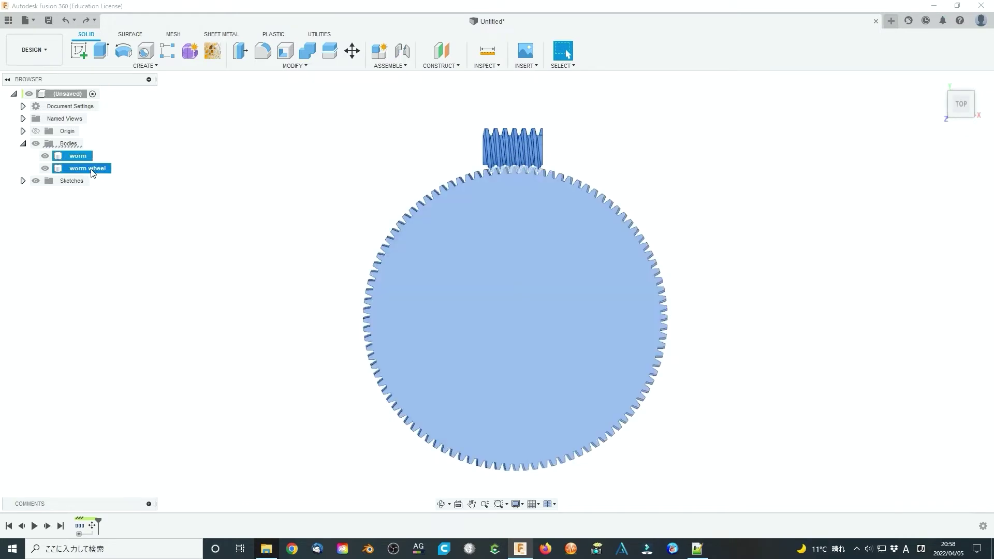
right_click(91, 172)
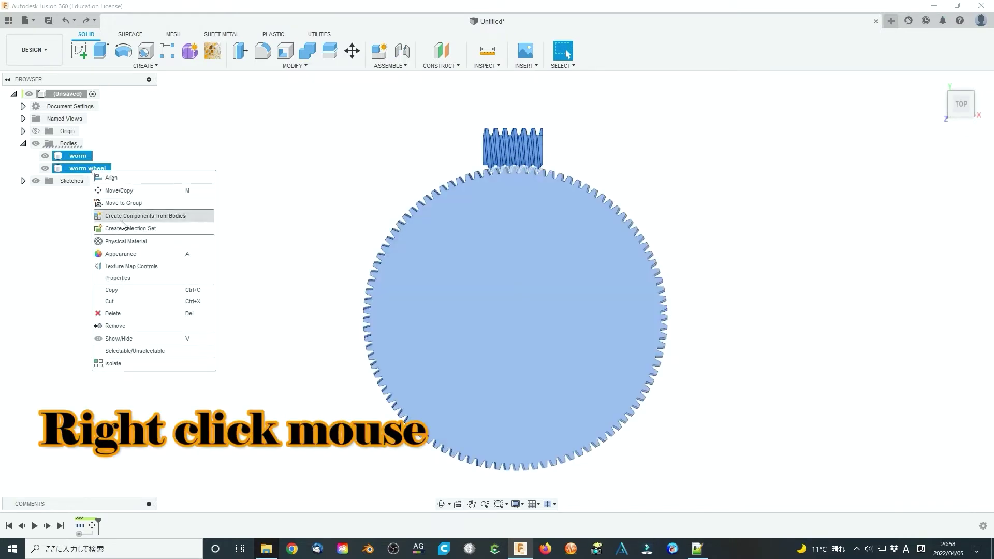
left_click(167, 218)
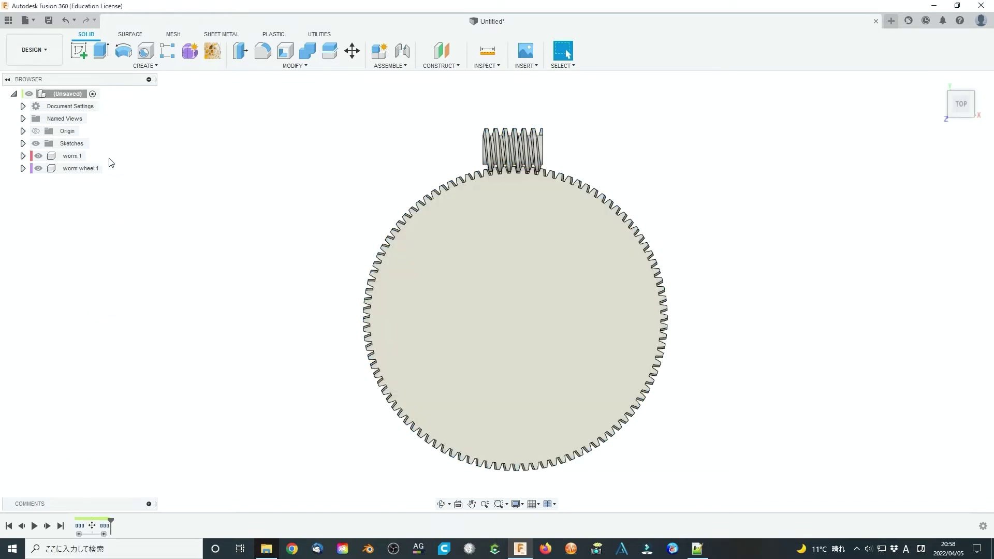
Step: Create a construction axis through the worm's cylindrical face
left_click(441, 65)
left_click(434, 207)
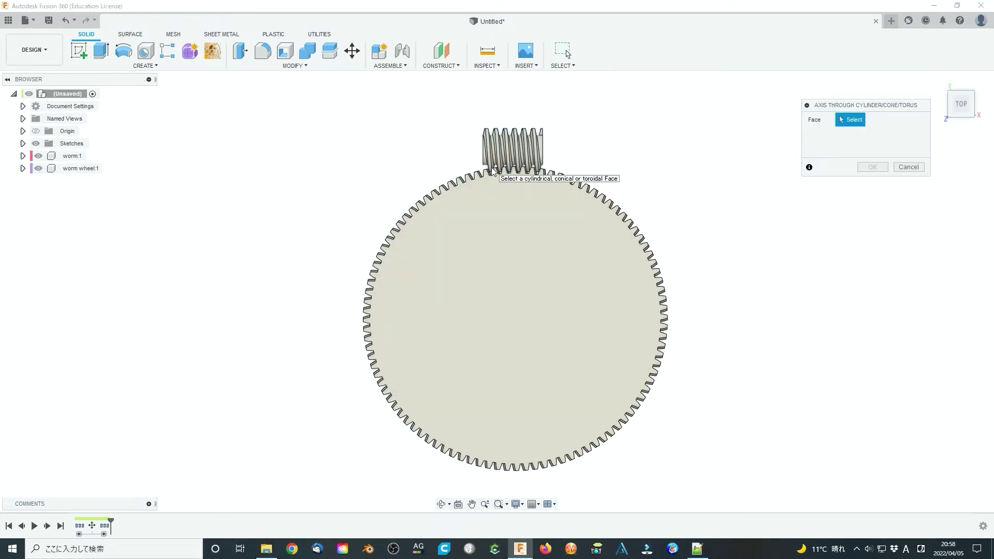
middle_click_drag(586, 159, 590, 175, "shift")
left_click(505, 149)
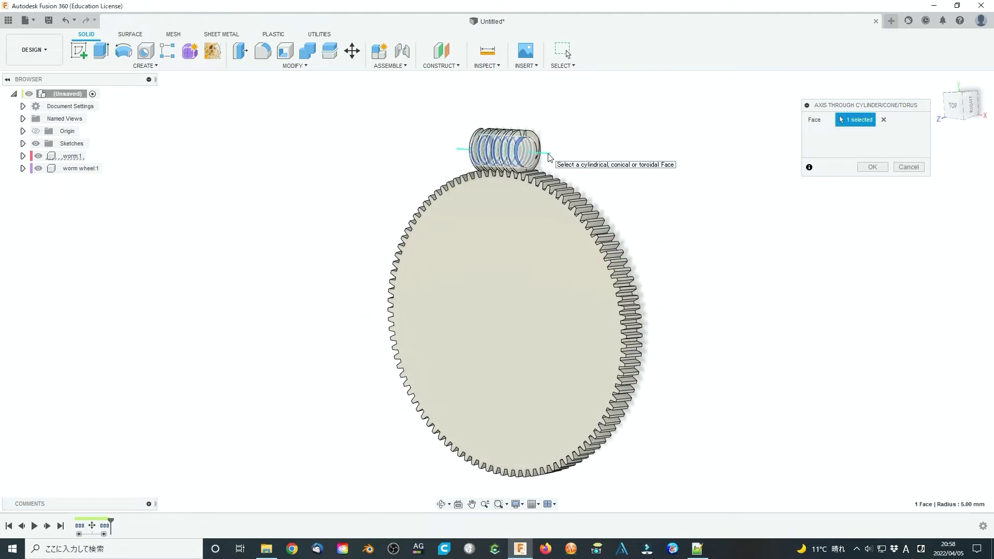
left_click(872, 167)
left_click(961, 105)
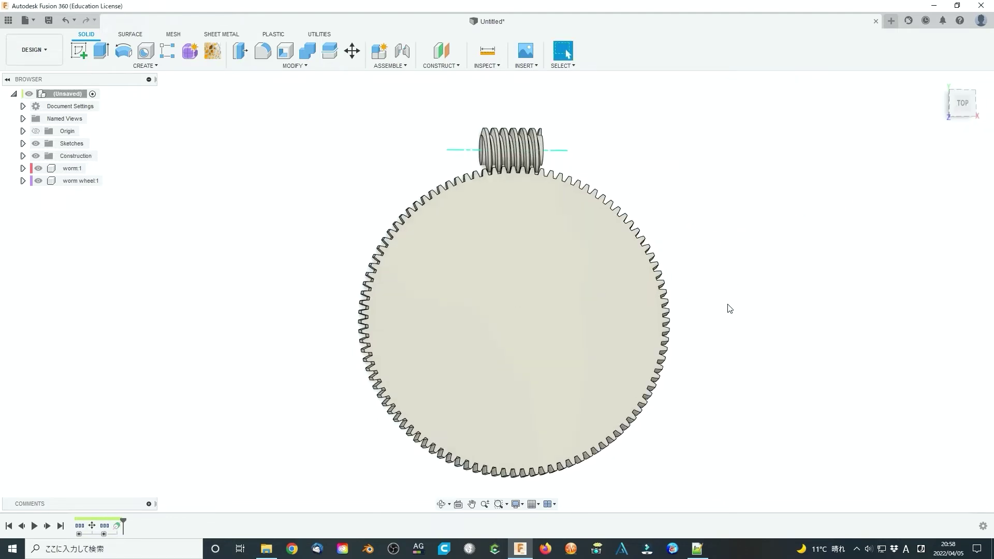
Step: Start a second construction axis through the worm wheel's rim face
left_click(81, 181)
left_click(440, 65)
left_click(434, 207)
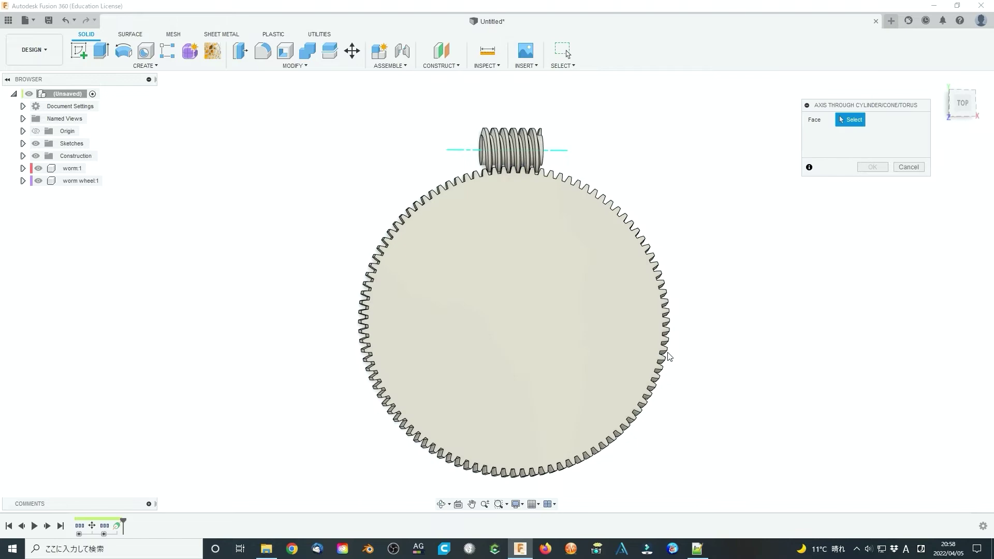
middle_click_drag(668, 356, 596, 243, "shift")
left_click(607, 237)
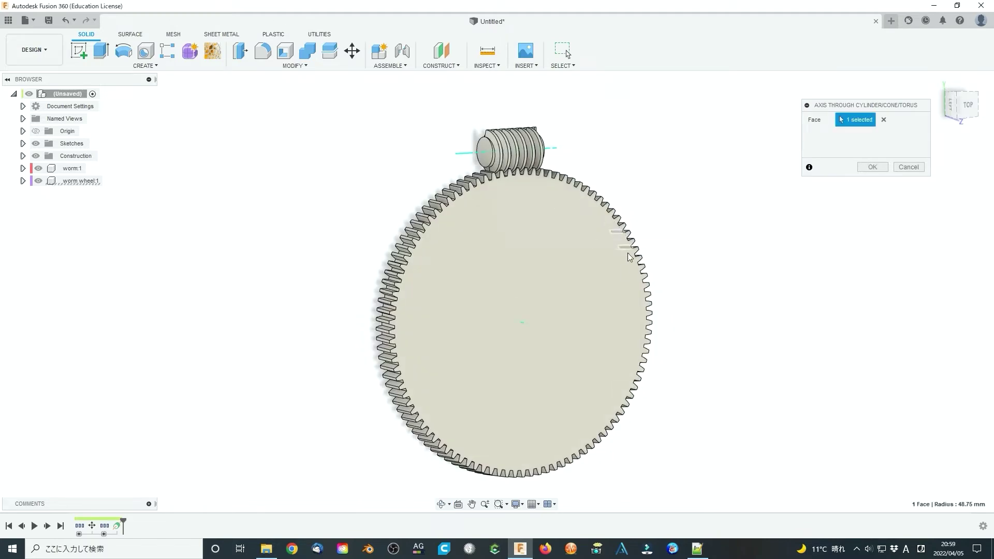
middle_click_drag(528, 329, 525, 326, "shift")
scroll(526, 326, "up", 3)
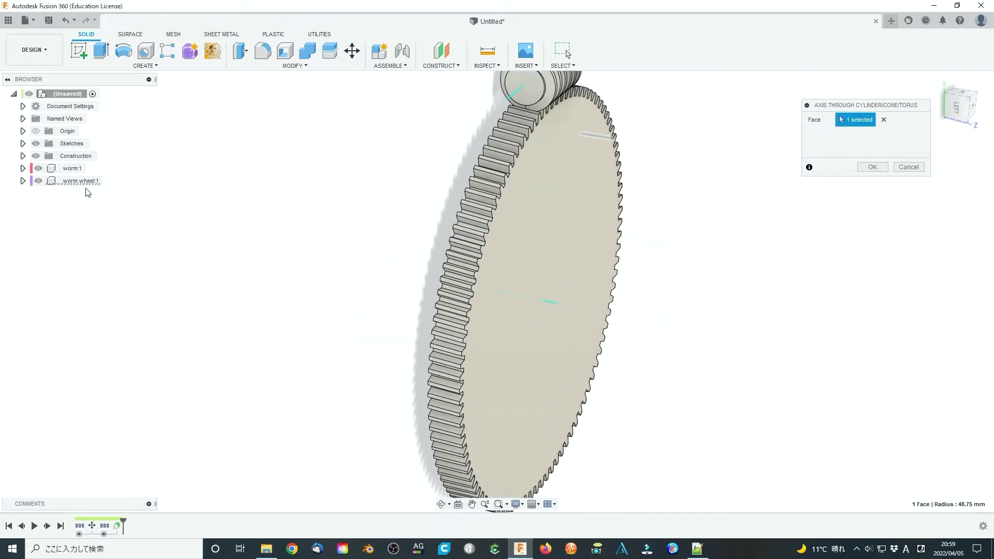
Step: Confirm the wheel axis and begin a revolute as-built joint on the worm
left_click(877, 168)
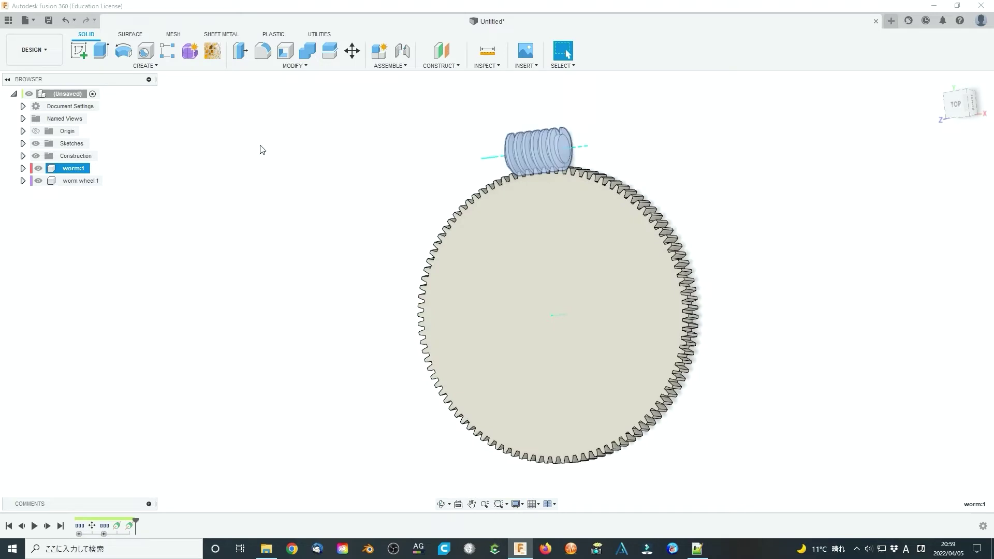
left_click(390, 65)
left_click(403, 101)
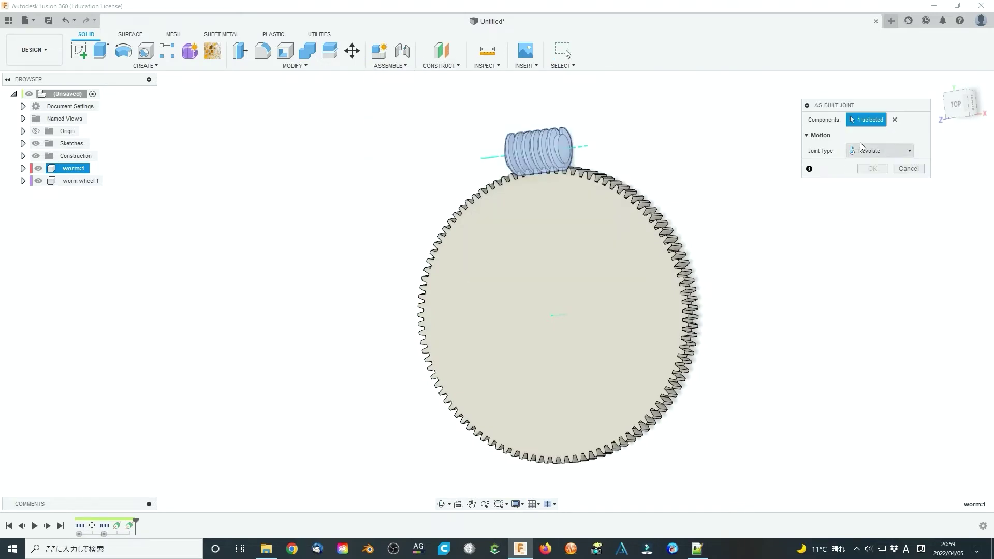
left_click(561, 150)
left_click(564, 148)
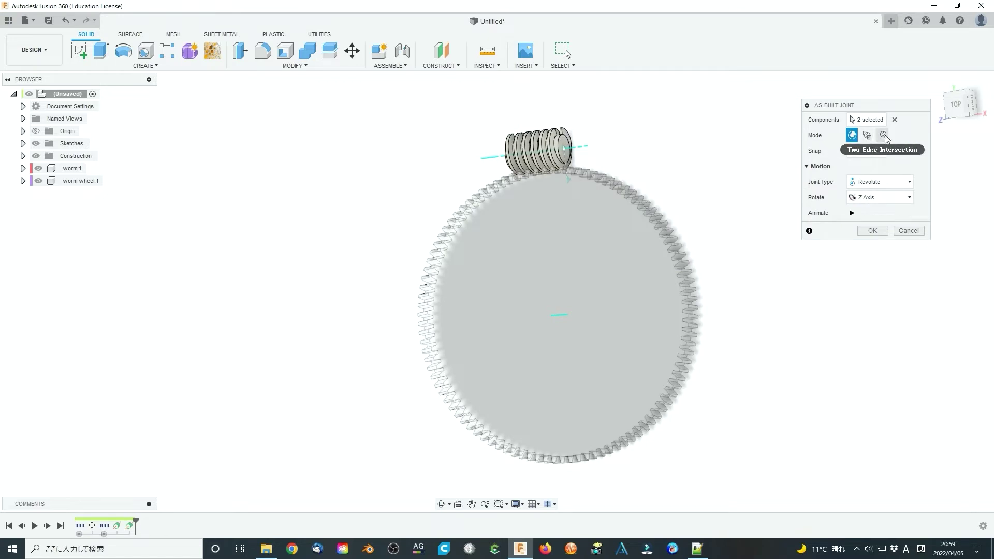
left_click(880, 181)
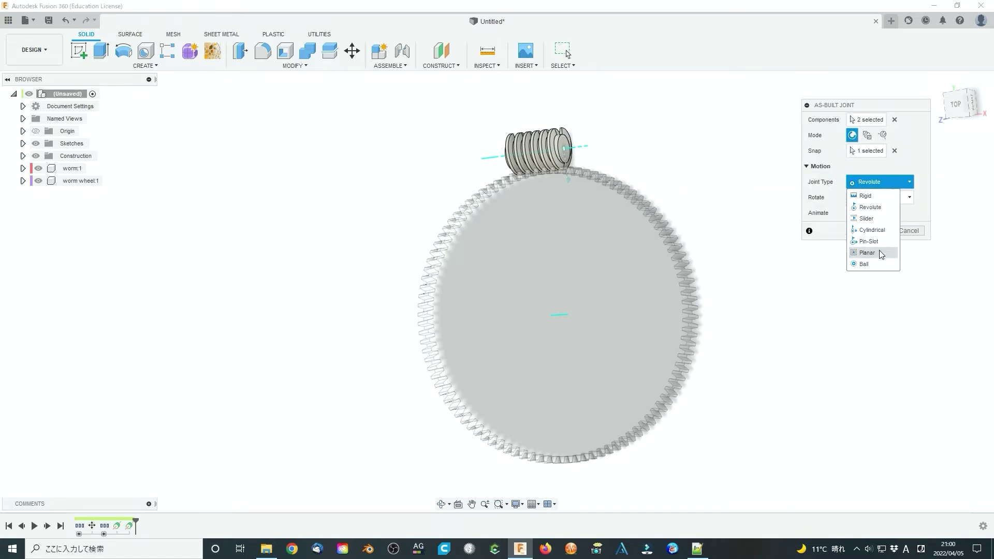
left_click(868, 192)
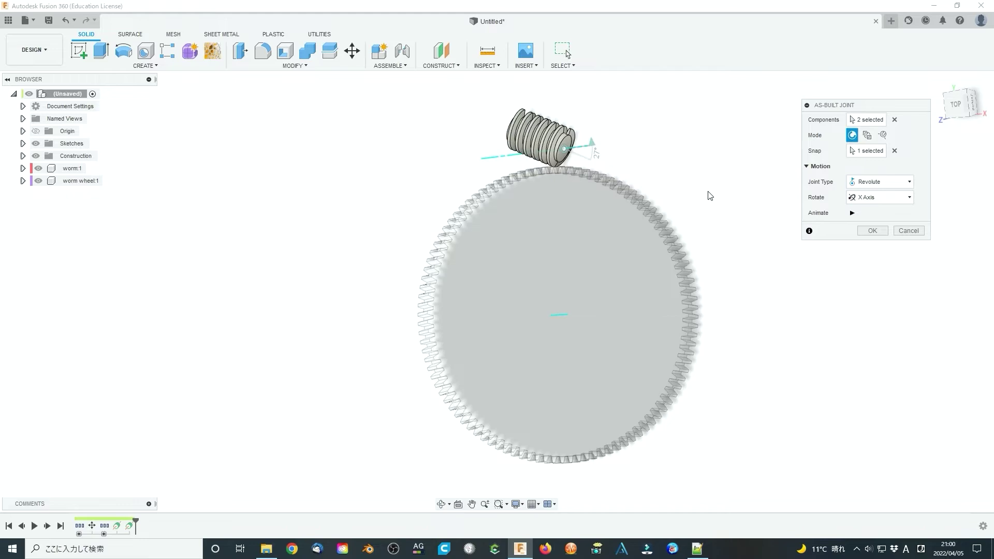
Step: Set rotation about the Z axis, snap the joint origin to the wheel centre and preview it
left_click(880, 198)
left_click(870, 223)
left_click(880, 197)
left_click(870, 231)
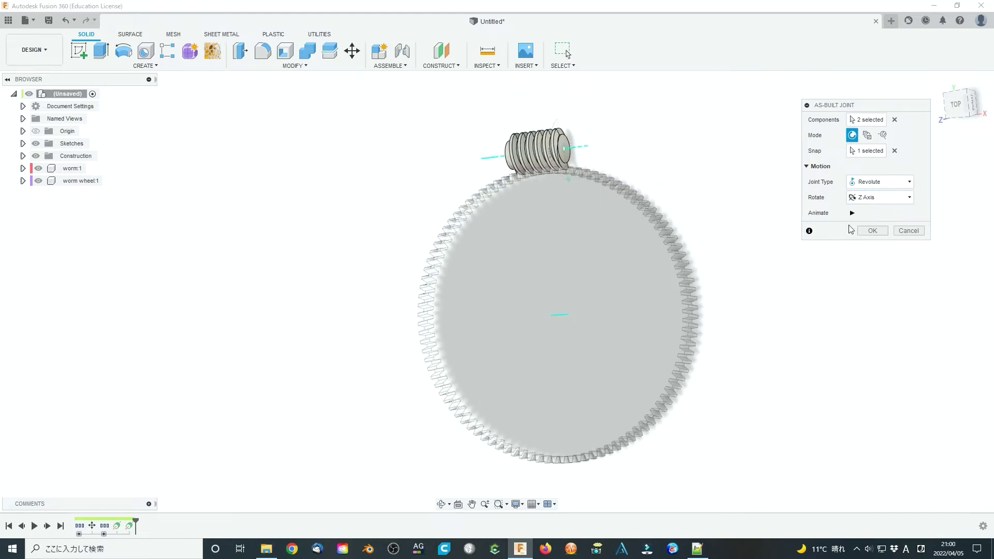
left_click(866, 151)
left_click(582, 313)
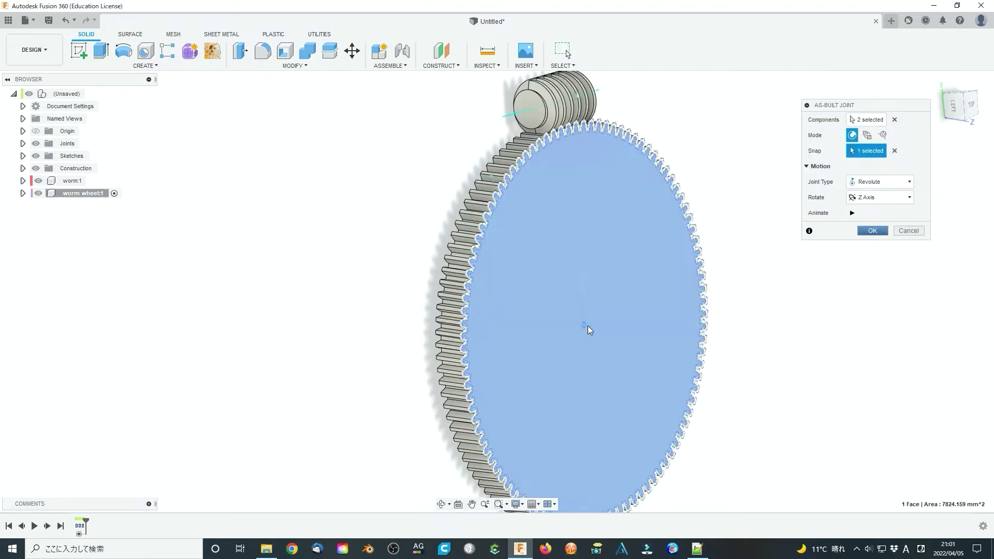
left_click(592, 330)
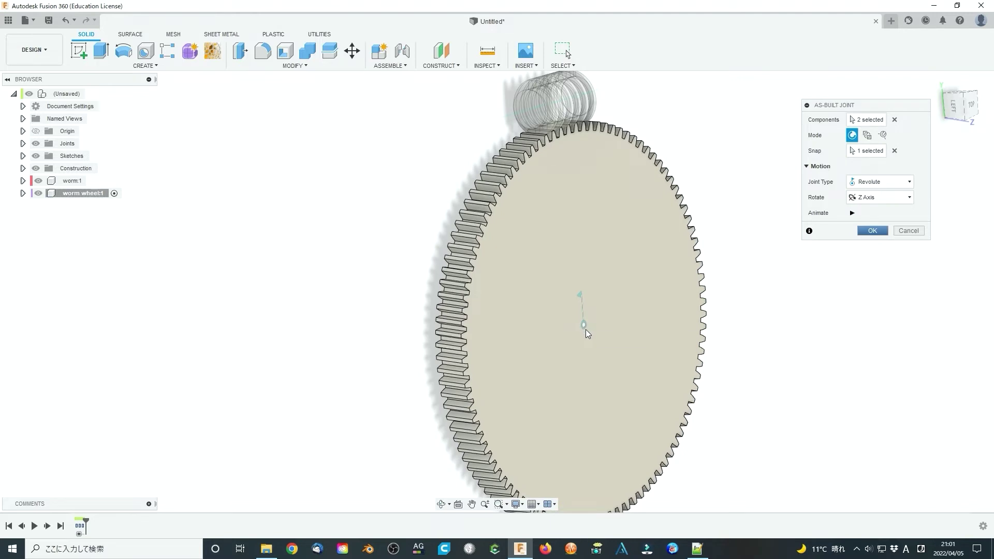
left_click(852, 213)
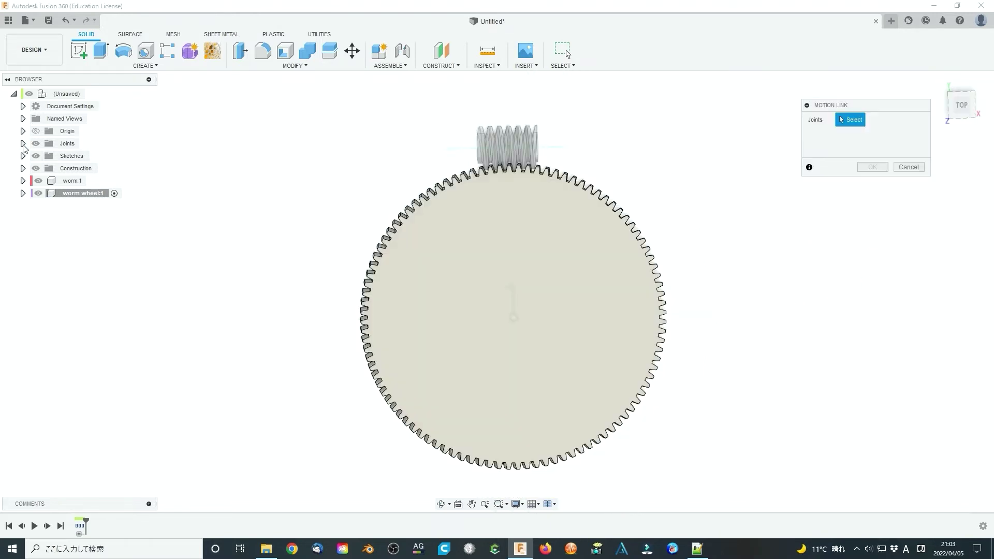
Step: Link Rev1 and Rev2 so Rev2 turns (360/100) deg per Rev1 turn, then reverse and animate it
left_click(22, 143)
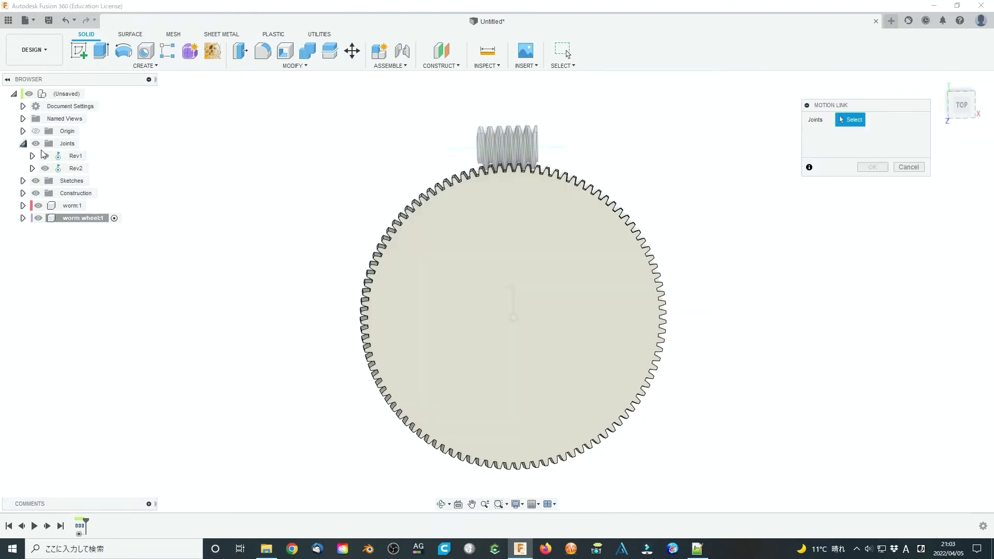
left_click(75, 156)
left_click(76, 168)
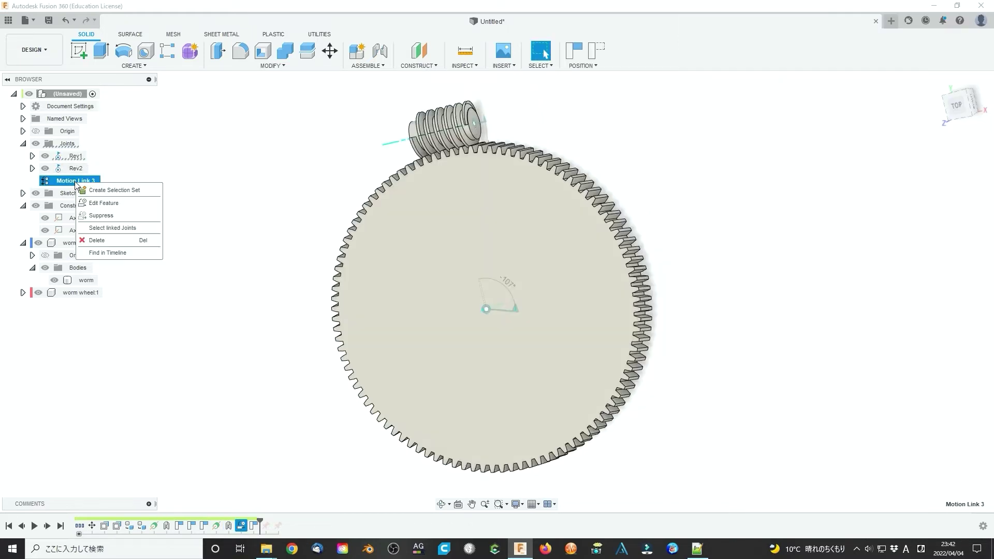
left_click(120, 203)
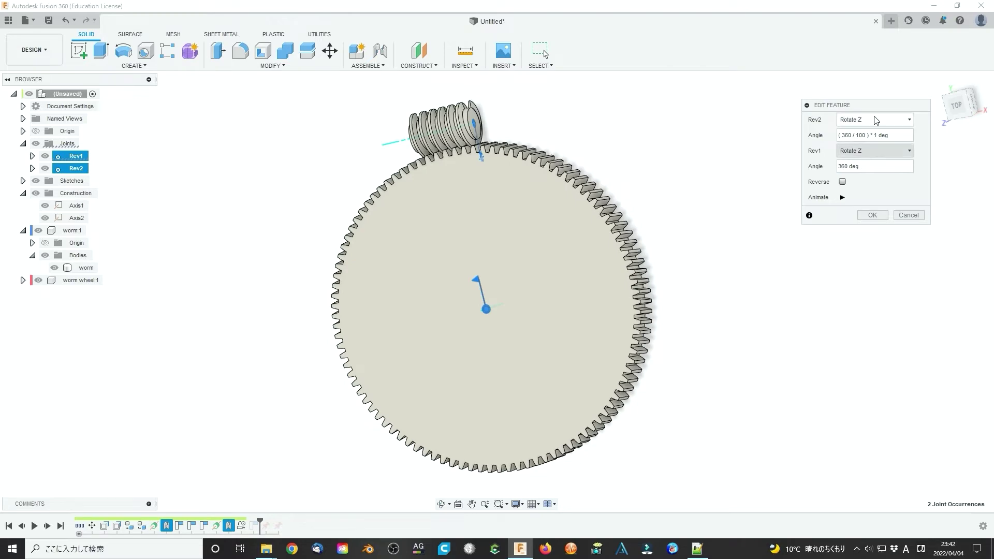
left_click(842, 198)
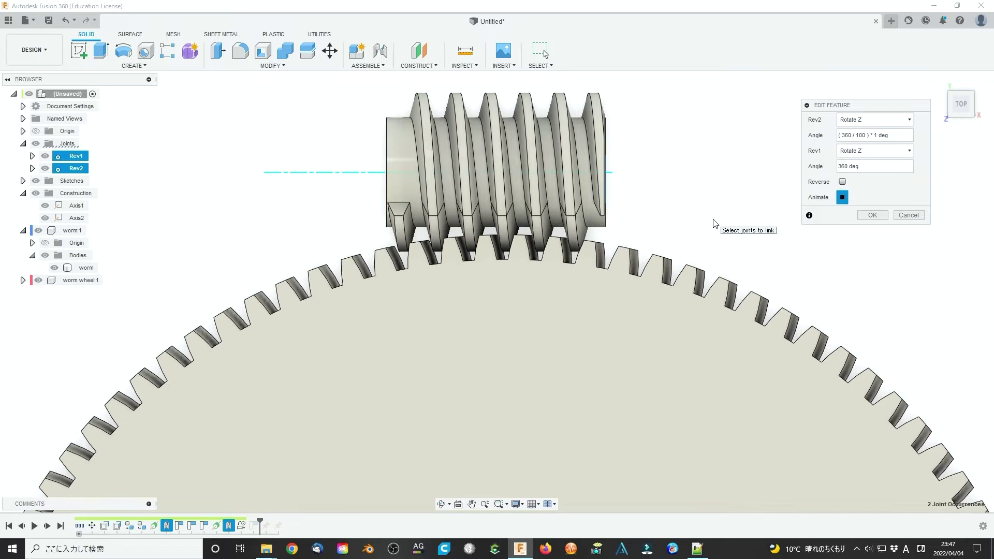
left_click(842, 183)
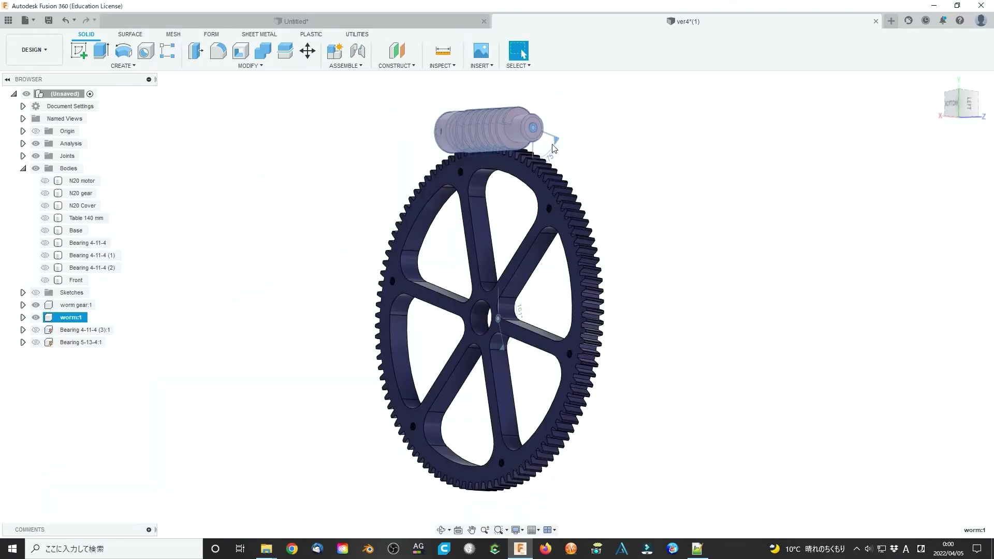
Step: Deselect the worm and orbit to a face-on view of the animated spoked gear
key("Escape")
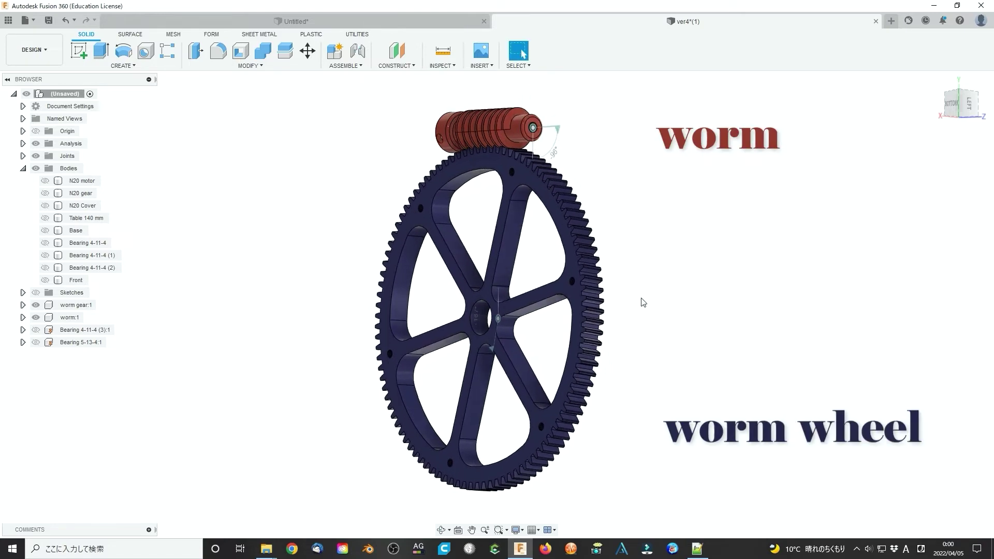
middle_click_drag(642, 302, 551, 155, "shift")
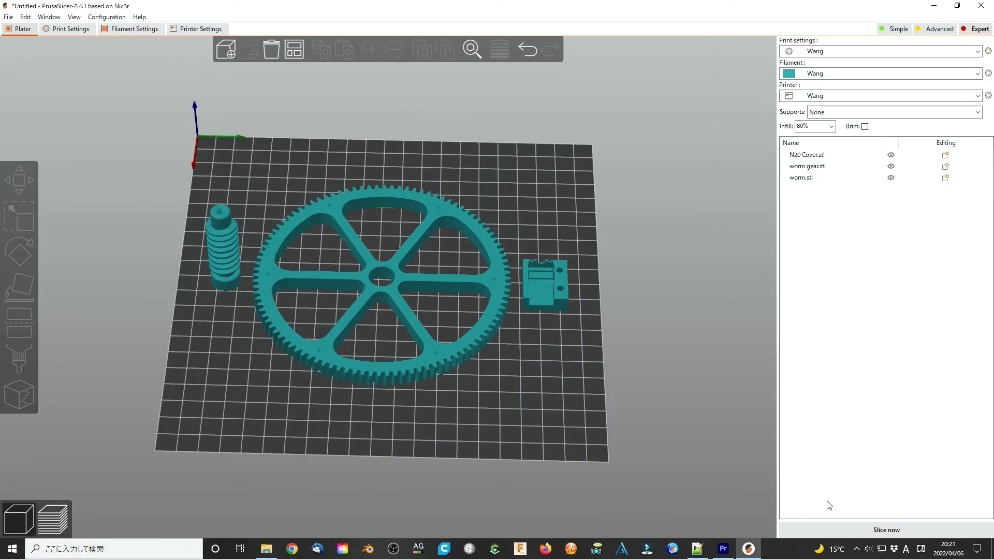
Step: Slice the plate with the worm, worm gear and N20 cover in PrusaSlicer
left_click(852, 533)
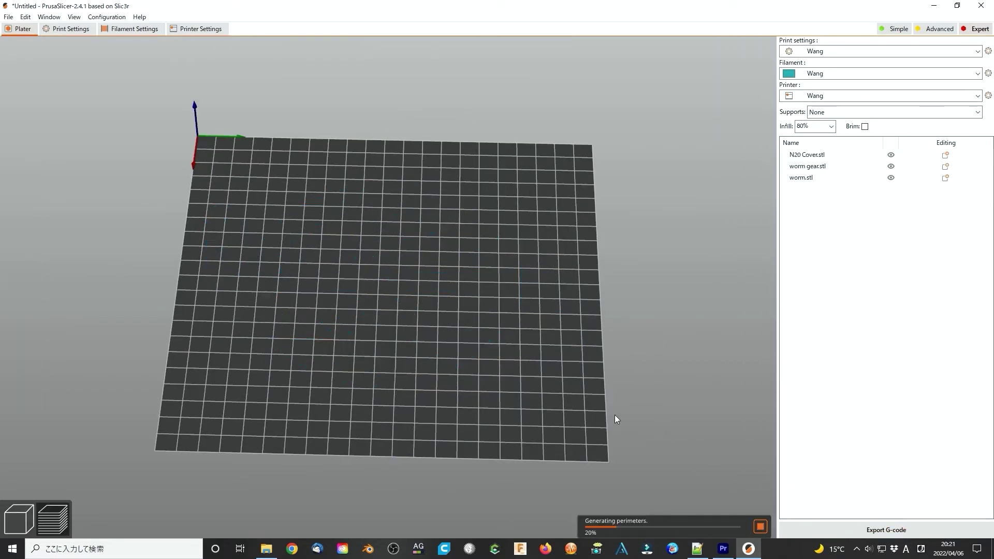